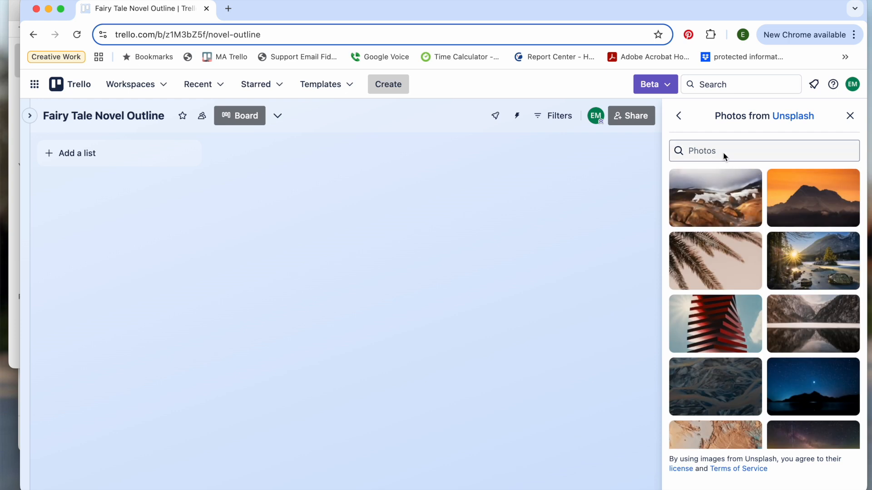
# Step: Search the Unsplash background photos for Fairy Rings and look through the results
pyautogui.write('Fair')
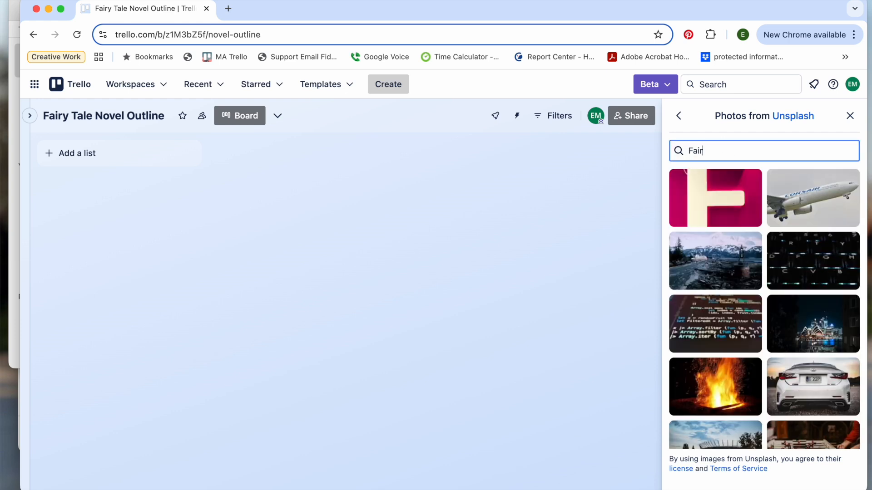
pyautogui.write('y Rings')
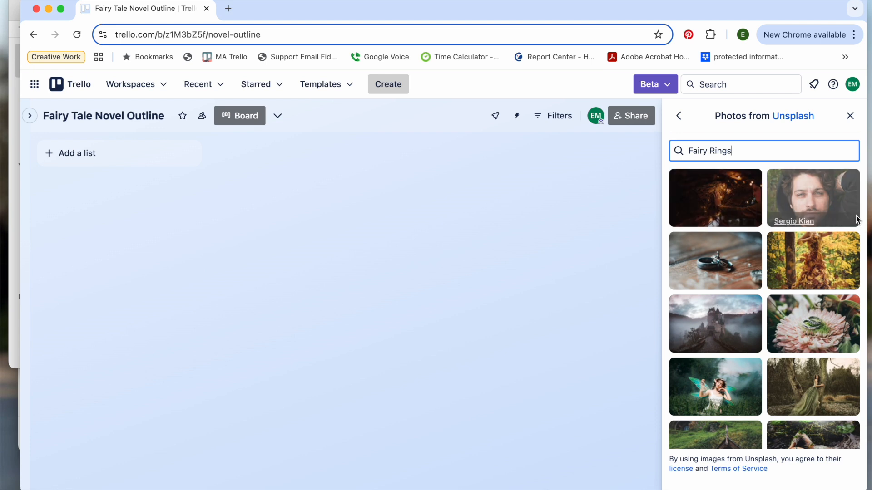
pyautogui.scroll(-3, 840, 336)
pyautogui.scroll(-2, 839, 338)
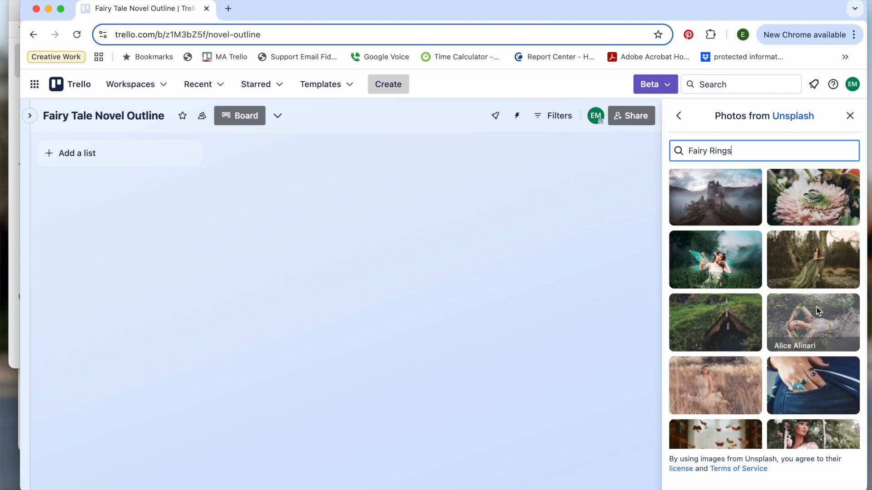
pyautogui.scroll(4, 819, 329)
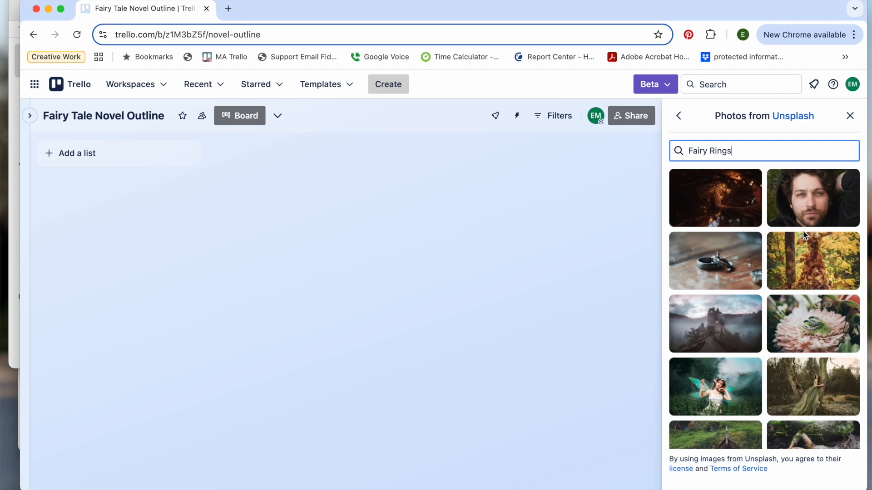
# Step: Shorten the photo search to Fairy and set the purple garden photo with the wooden bridge as board background
pyautogui.press('BackSpace')
pyautogui.press('BackSpace')
pyautogui.press('BackSpace')
pyautogui.press('BackSpace')
pyautogui.press('BackSpace')
pyautogui.press('BackSpace')
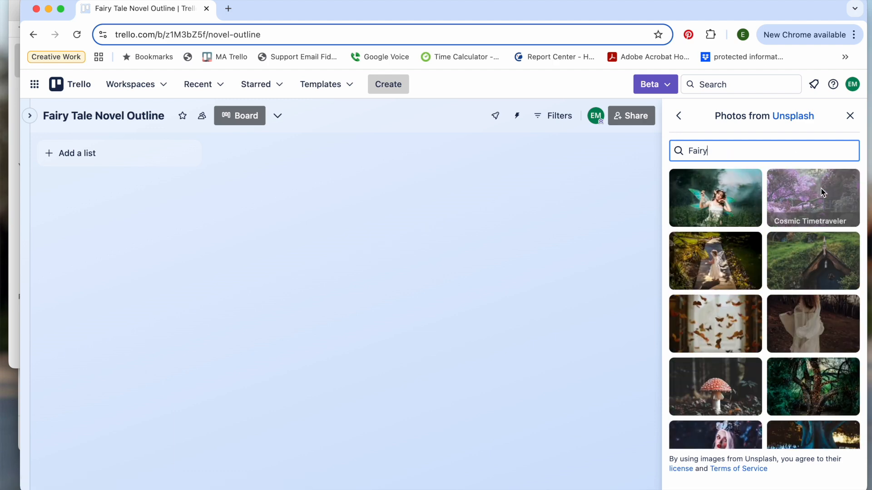
pyautogui.click(821, 191)
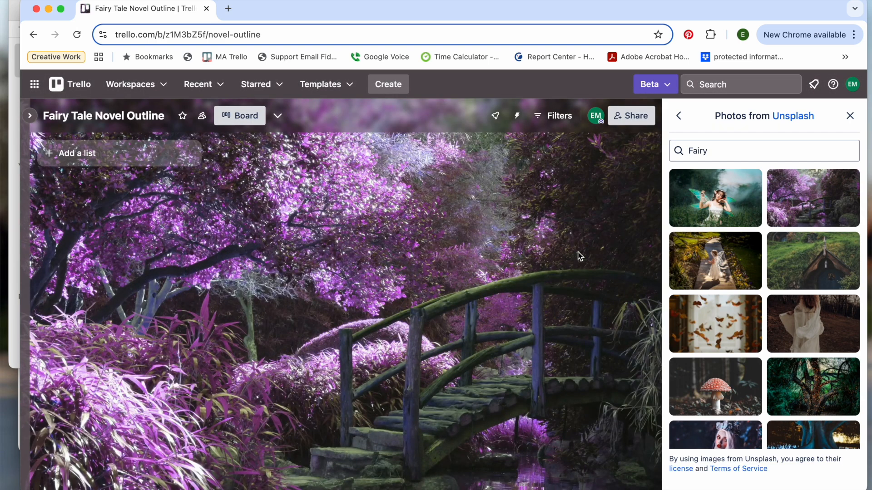
pyautogui.click(850, 116)
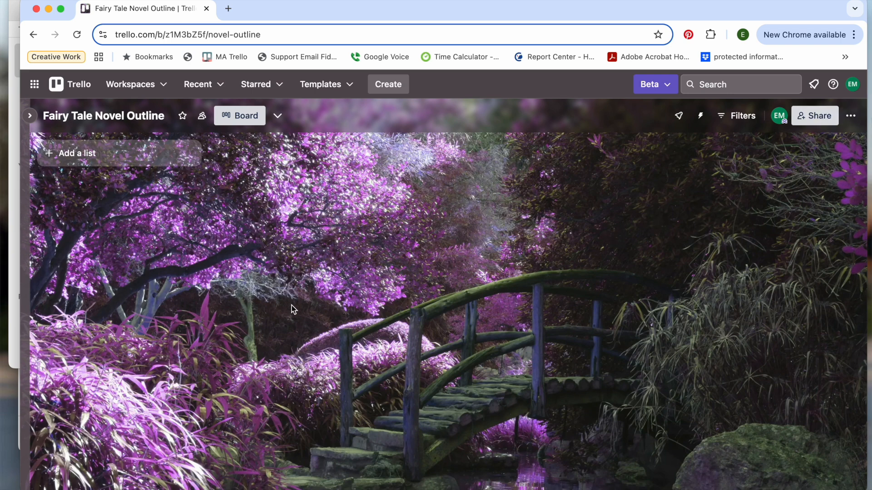
# Step: Add two lists, both named Outline, to the empty board
pyautogui.click(132, 153)
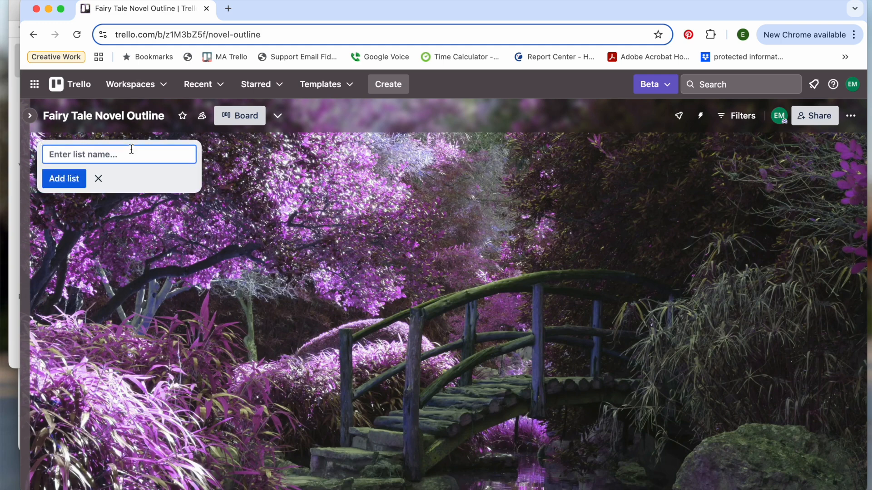
pyautogui.write('Outline')
pyautogui.click(73, 182)
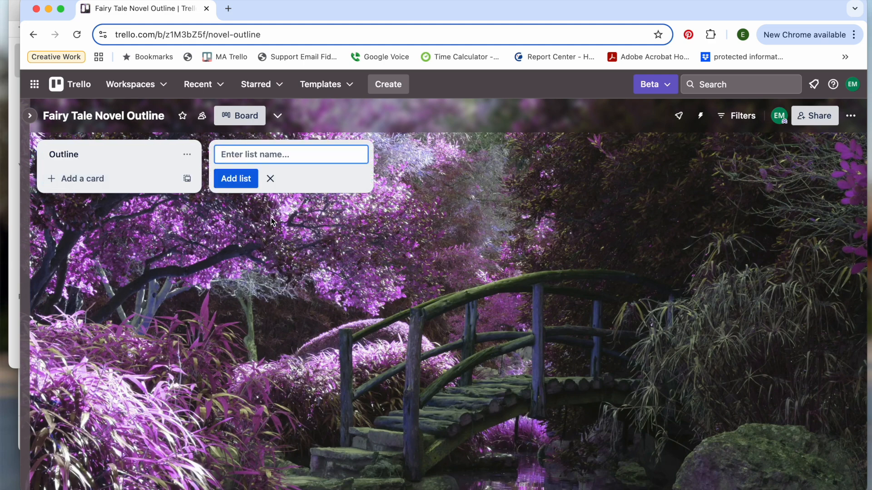
pyautogui.write('O')
pyautogui.press('BackSpace')
pyautogui.write('Outlnet')
pyautogui.press('BackSpace')
pyautogui.press('BackSpace')
pyautogui.press('BackSpace')
pyautogui.write('ine')
pyautogui.press('Return')
# Step: Add three more lists named Outline after the first two
pyautogui.write('Outline')
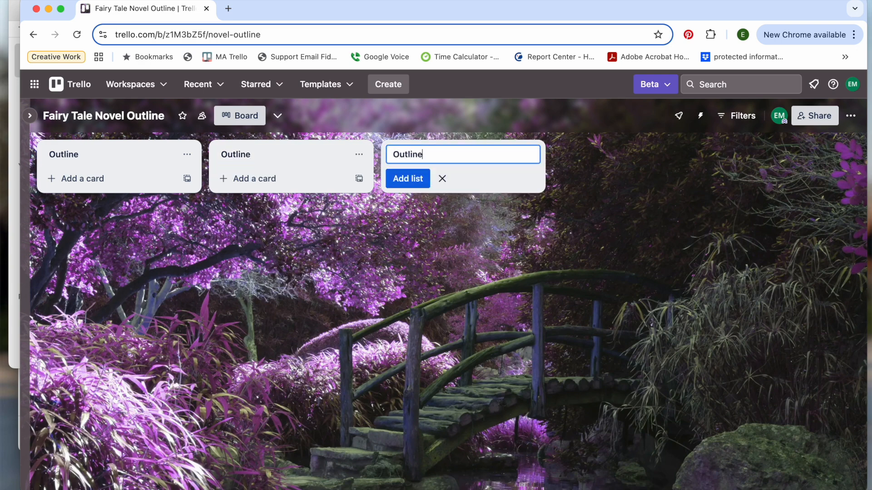
pyautogui.press('Return')
pyautogui.write('Outline')
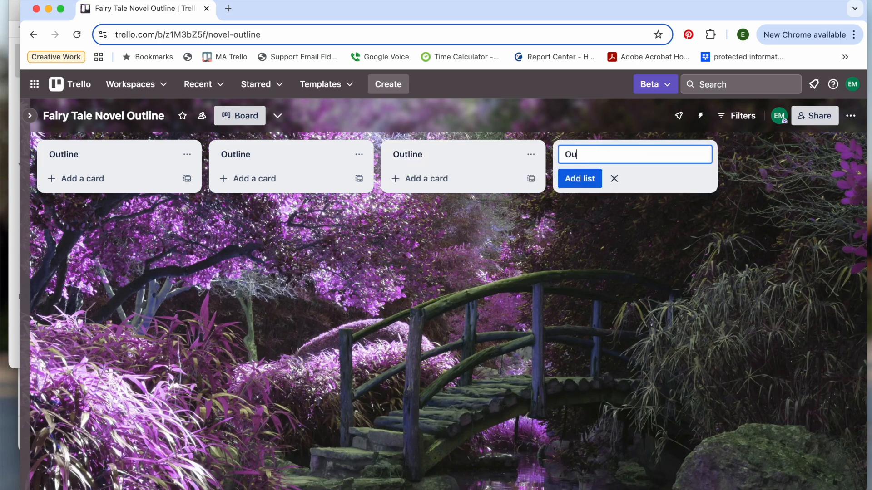
pyautogui.press('Return')
pyautogui.write('Outline')
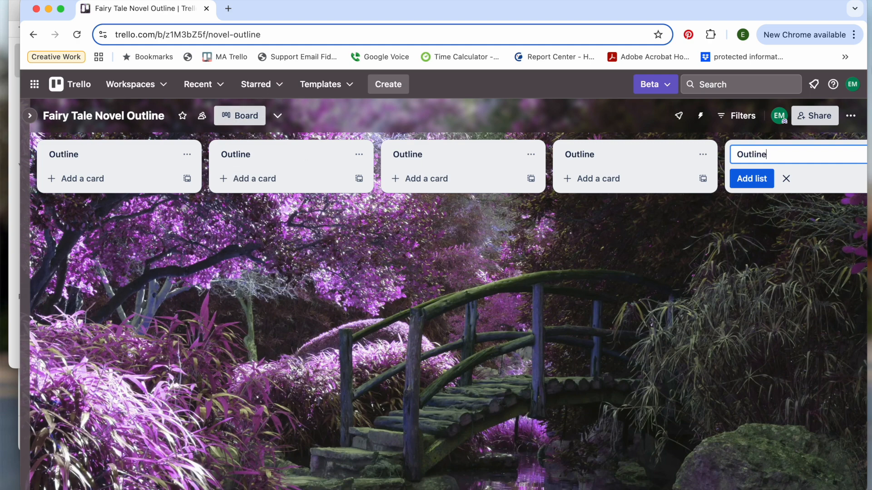
pyautogui.click(751, 178)
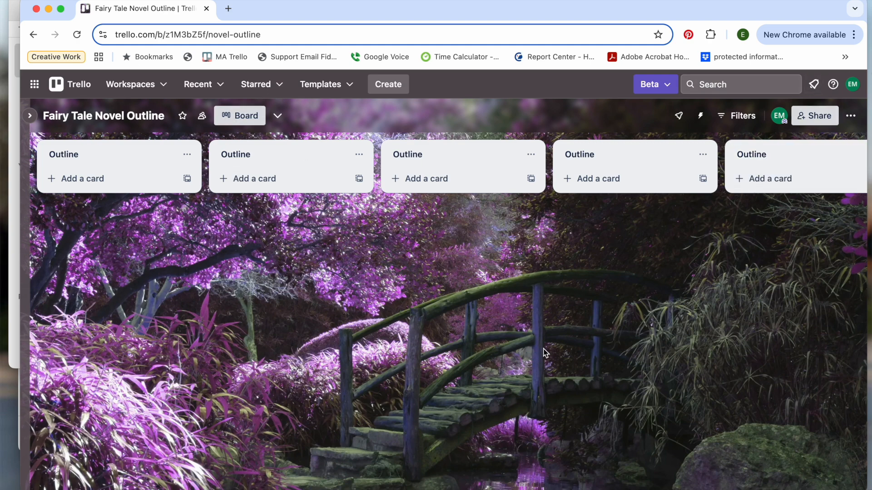
# Step: Add a card titled Title Possibilities to the first Outline list
pyautogui.click(109, 180)
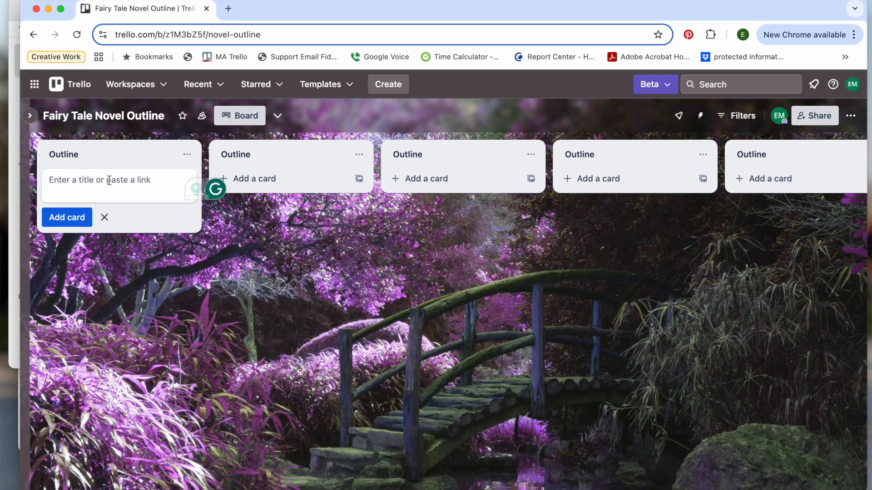
pyautogui.write('Title Po')
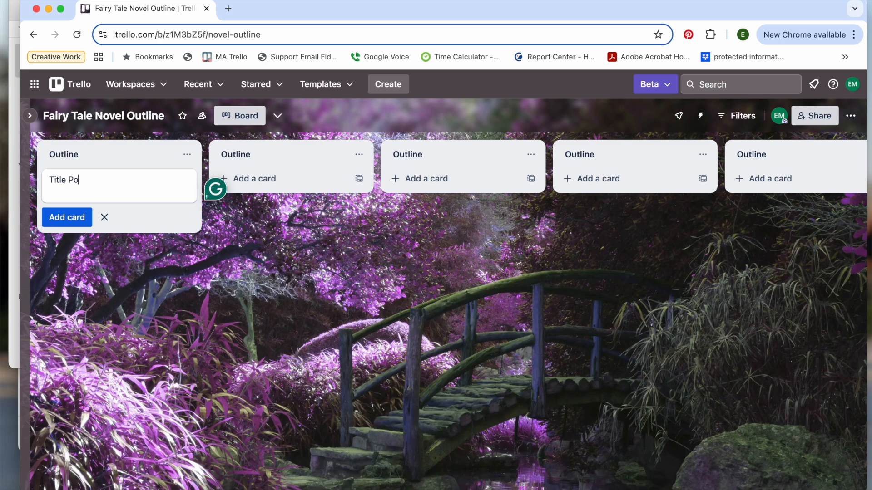
pyautogui.write('ssiblities')
pyautogui.moveTo(73, 179)
pyautogui.click(96, 196)
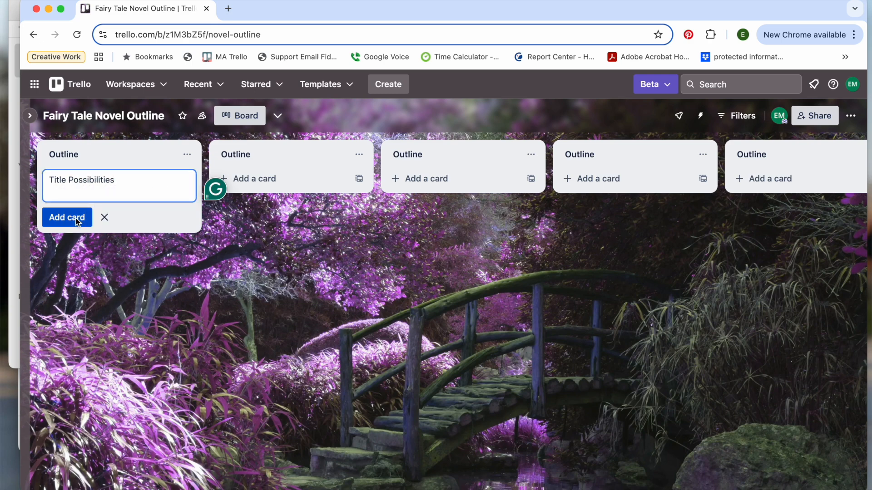
pyautogui.click(68, 217)
# Step: Open the Title Possibilities card and start its description with the line Titles
pyautogui.click(99, 178)
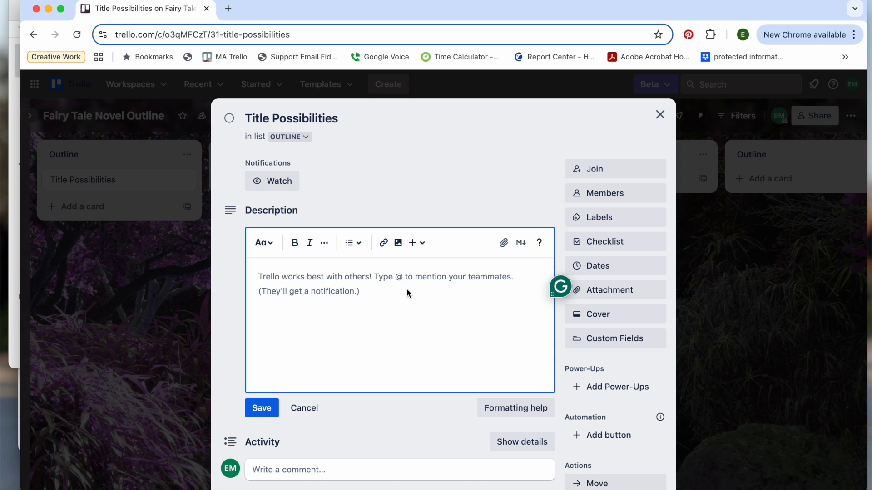
pyautogui.write('Title')
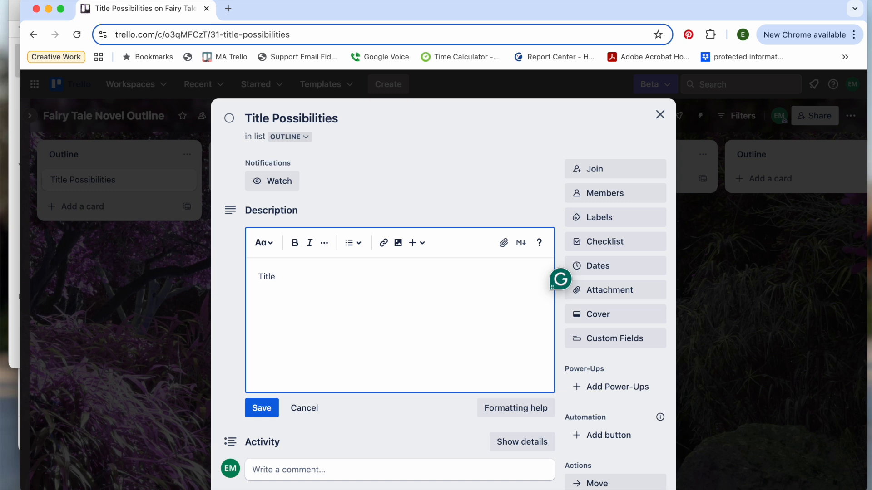
pyautogui.write('s')
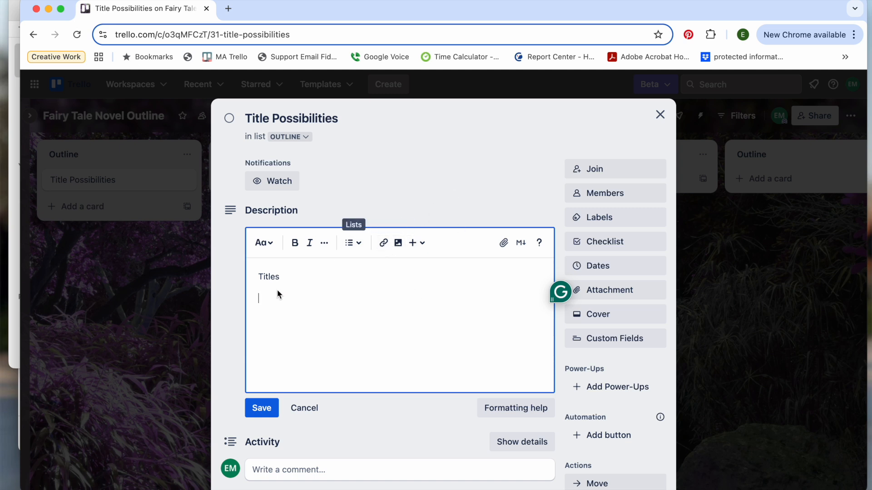
pyautogui.click(357, 244)
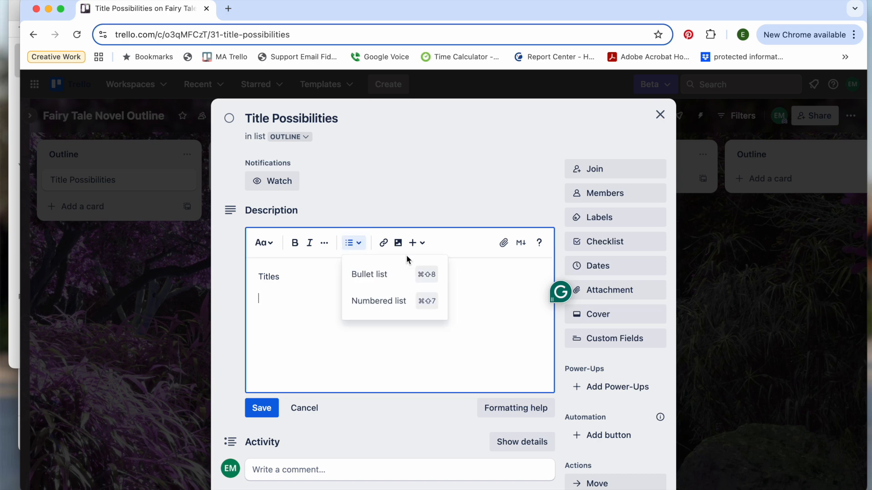
pyautogui.click(470, 278)
pyautogui.scroll(-4, 463, 249)
pyautogui.scroll(2, 462, 249)
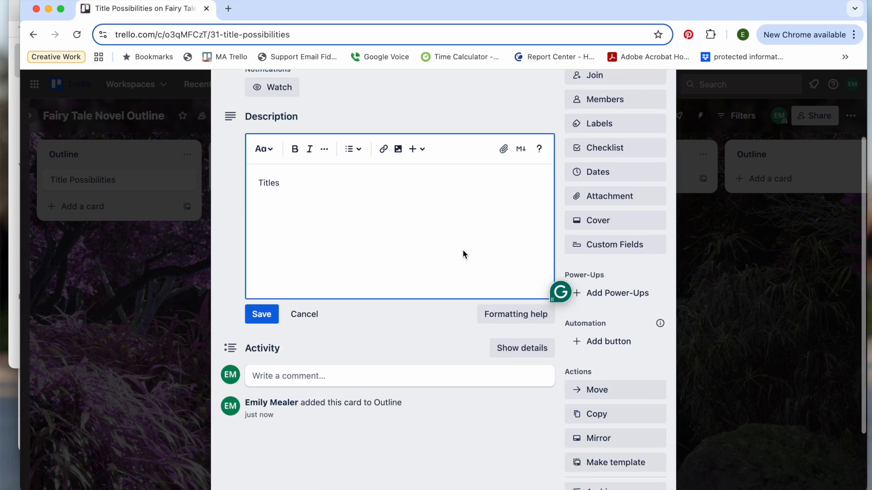
# Step: Add Idea dumps as the second line of the description, save it and close the card
pyautogui.press('Return')
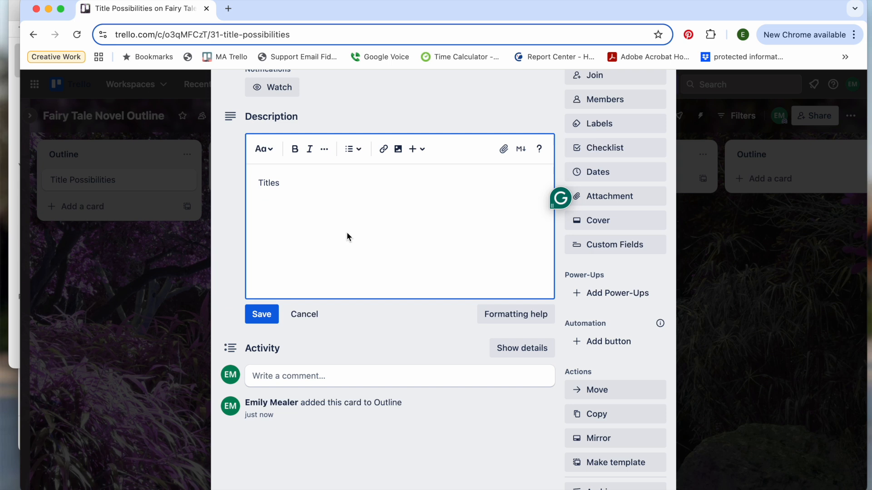
pyautogui.write('Idea dumps  -')
pyautogui.press('BackSpace')
pyautogui.press('BackSpace')
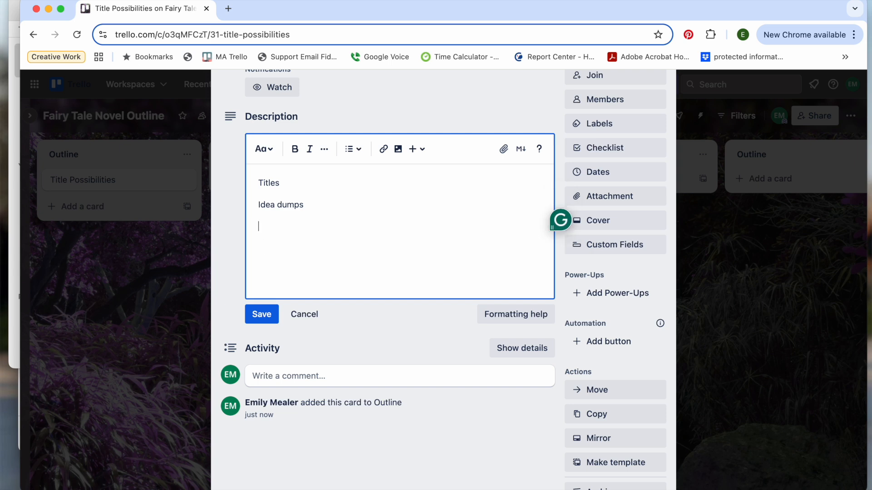
pyautogui.press('Up')
pyautogui.click(272, 317)
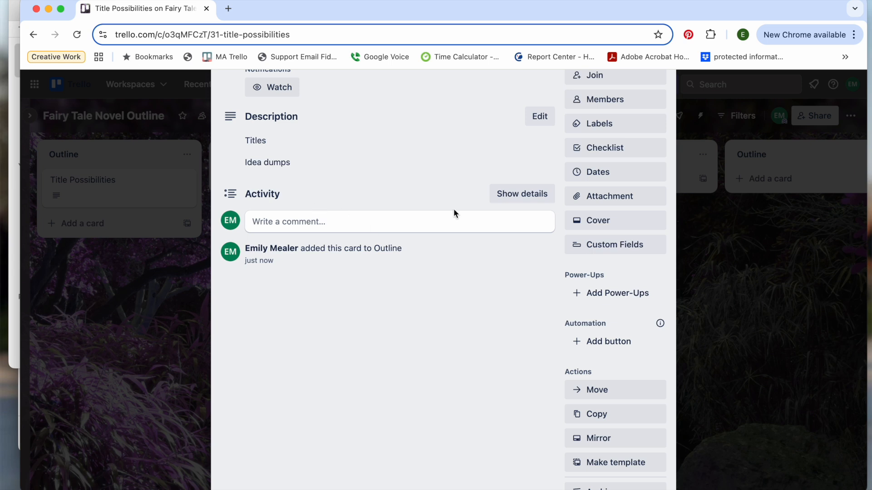
pyautogui.scroll(3, 603, 311)
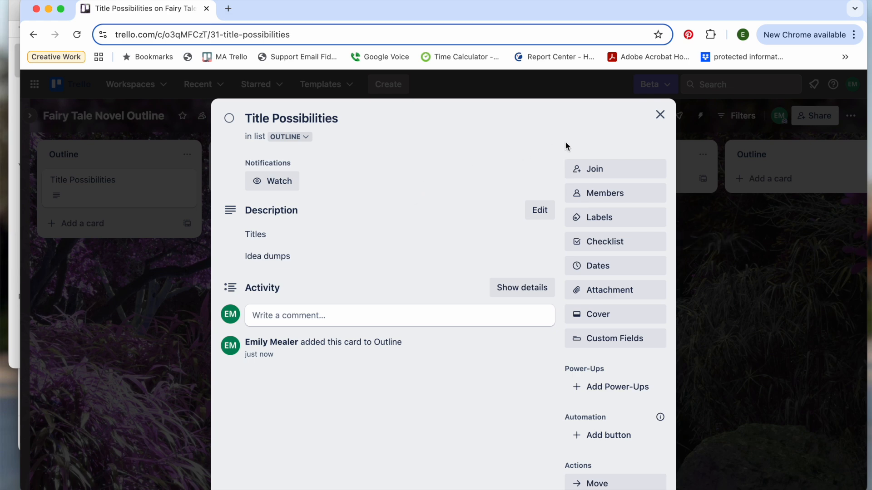
pyautogui.click(660, 114)
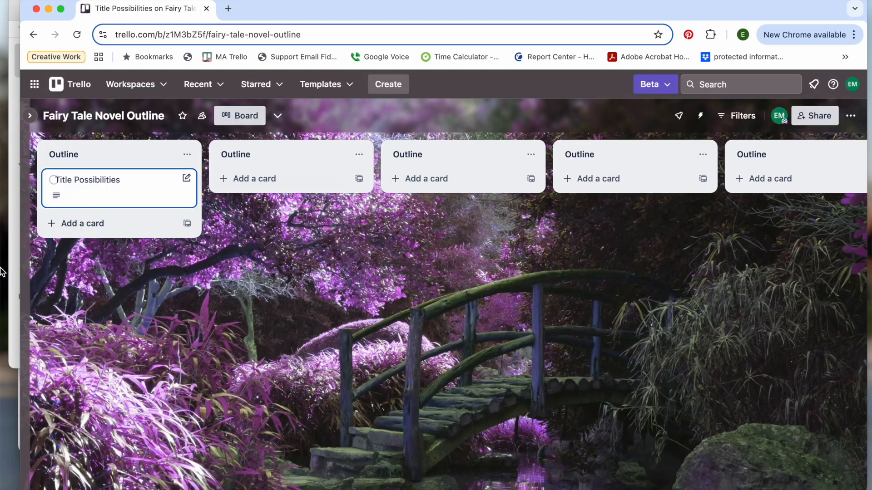
# Step: Add a card titled Characters below Title Possibilities in the first Outline list
pyautogui.click(78, 227)
pyautogui.write('C')
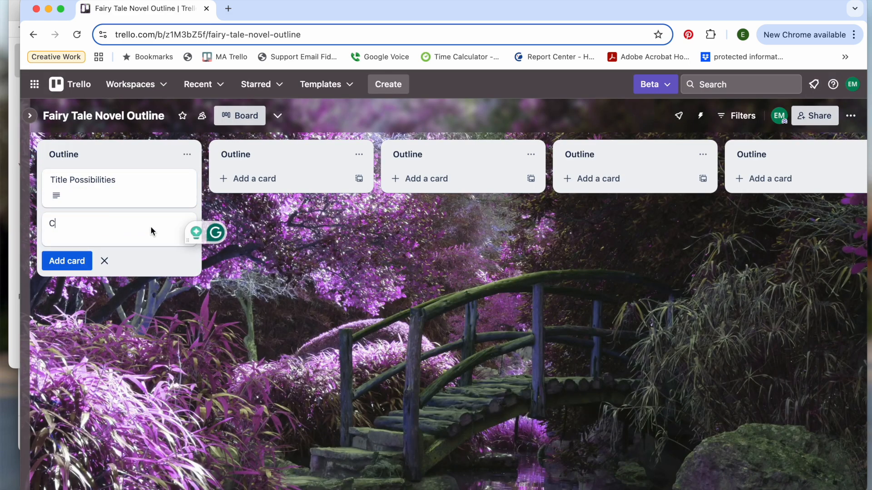
pyautogui.write('haracters')
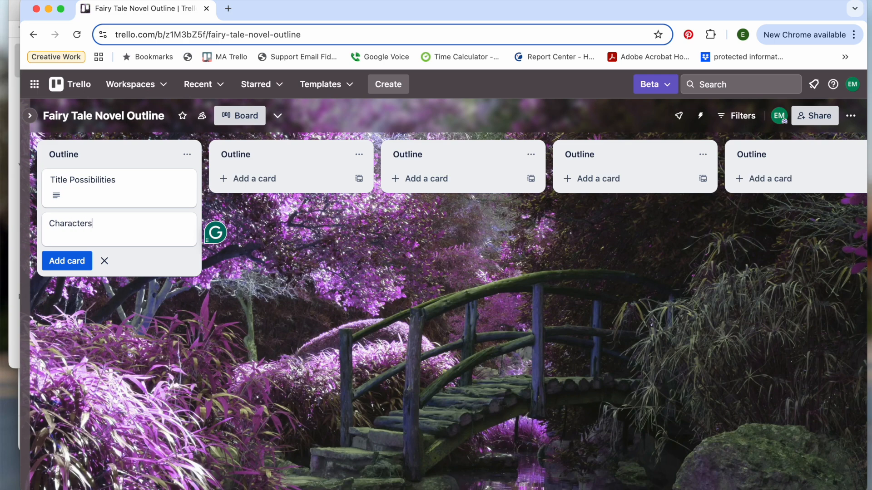
pyautogui.click(51, 263)
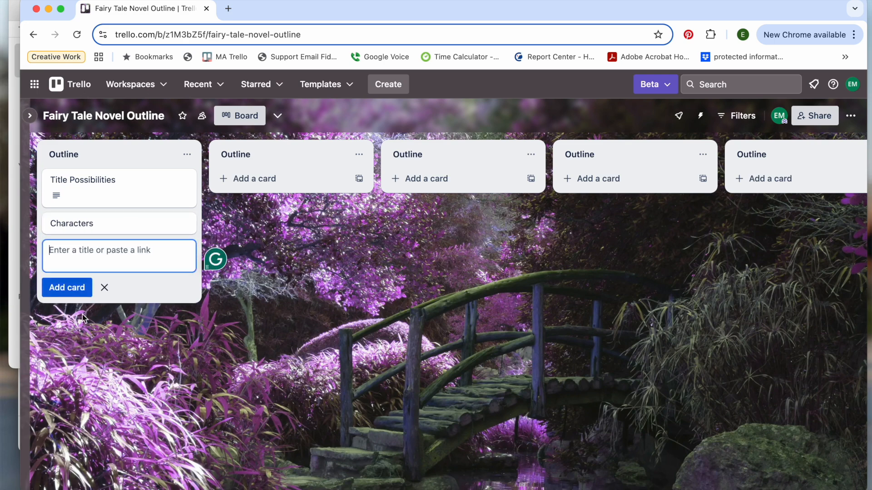
# Step: Open the Characters card, enter three character first names on separate lines in its description and save it
pyautogui.click(109, 222)
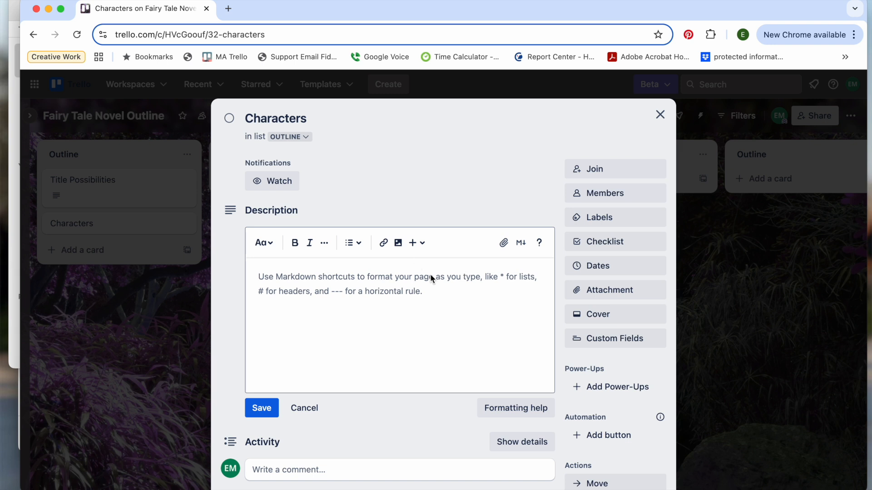
pyautogui.write('Same')
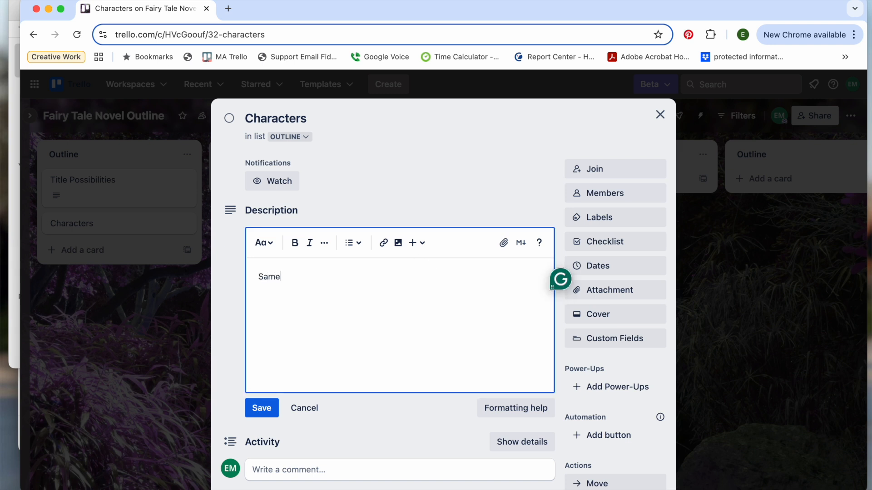
pyautogui.press('Return')
pyautogui.write('Charlie')
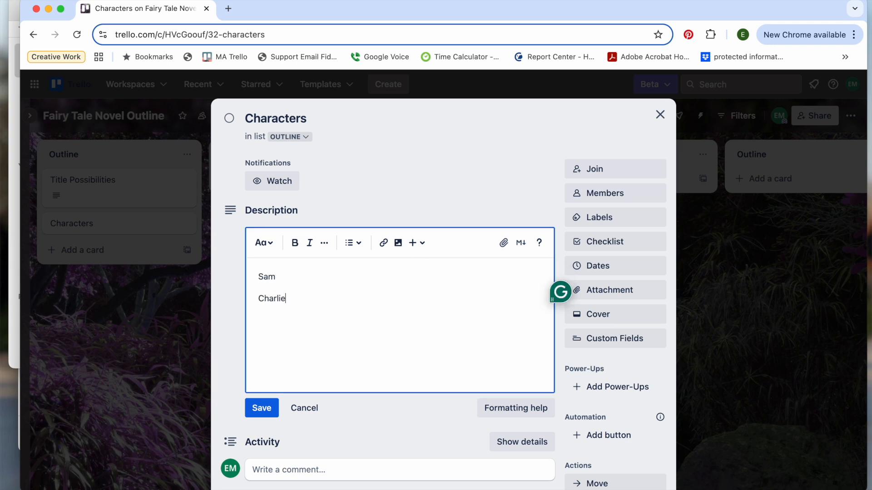
pyautogui.press('Return')
pyautogui.write('M')
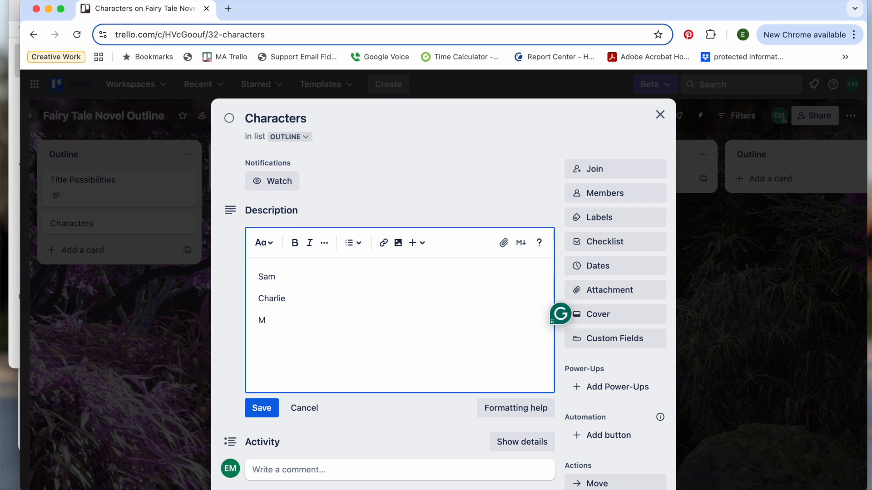
pyautogui.write('axine')
pyautogui.press('Up')
pyautogui.press('Up')
pyautogui.press('Right')
pyautogui.press('Right')
pyautogui.press('Right')
pyautogui.press('Right')
pyautogui.click(262, 408)
# Step: Post a comment on the Characters card saying the third listed character is 29, lives in Boston, and works at a cafe
pyautogui.click(348, 337)
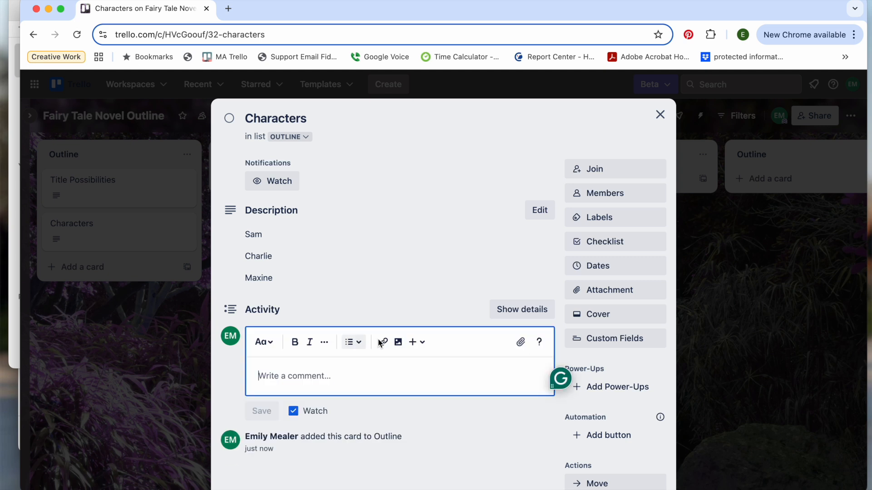
pyautogui.write('M')
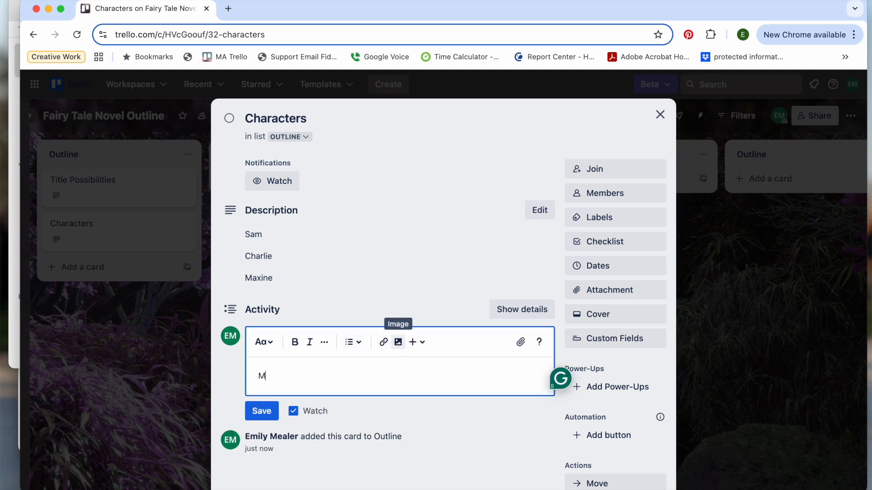
pyautogui.write('axine is 29, lives in boxton')
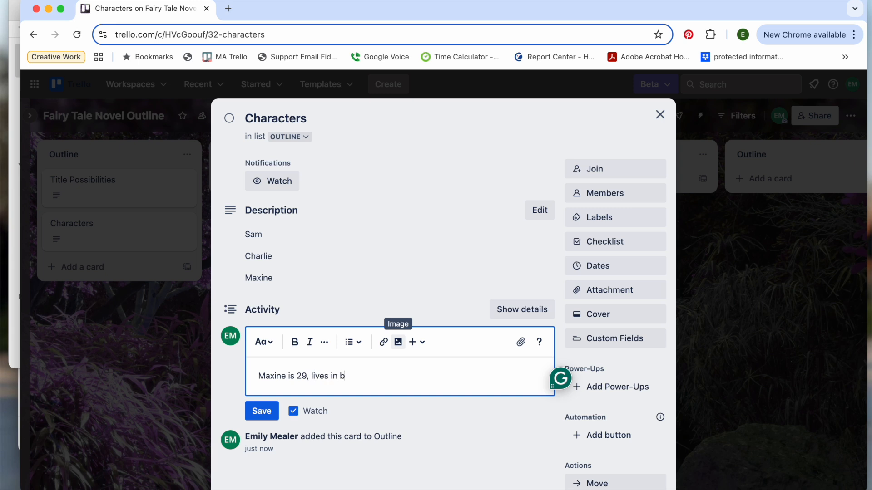
pyautogui.press('BackSpace')
pyautogui.press('BackSpace')
pyautogui.press('BackSpace')
pyautogui.press('BackSpace')
pyautogui.write('ston,')
pyautogui.press('BackSpace')
pyautogui.press('BackSpace')
pyautogui.press('BackSpace')
pyautogui.press('BackSpace')
pyautogui.press('BackSpace')
pyautogui.press('BackSpace')
pyautogui.press('BackSpace')
pyautogui.press('BackSpace')
pyautogui.write('Boston, and works as')
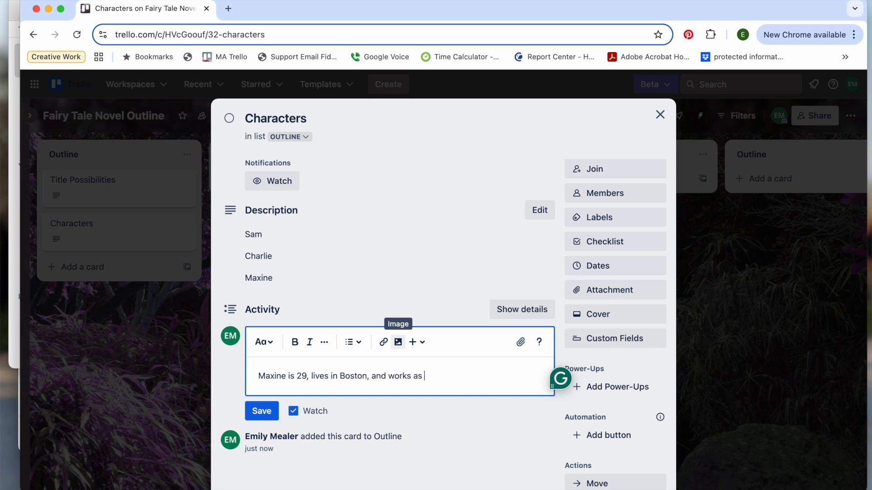
pyautogui.write(' a cafe.')
pyautogui.press('Return')
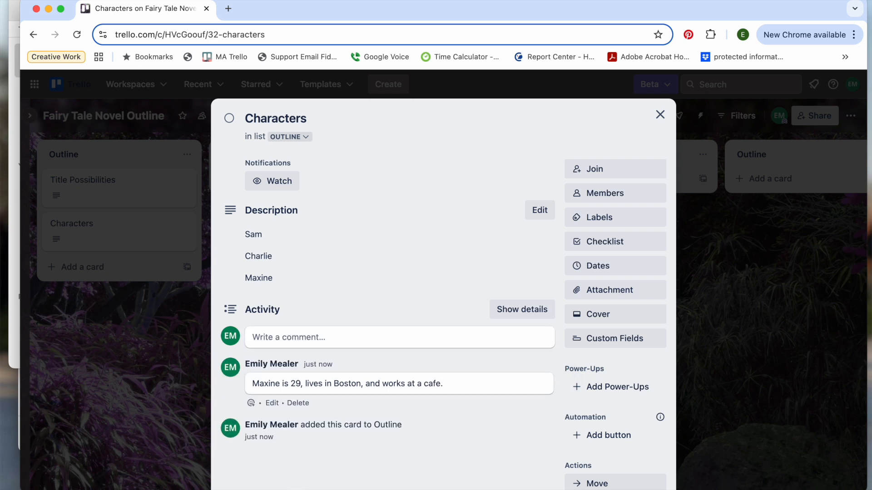
pyautogui.click(261, 432)
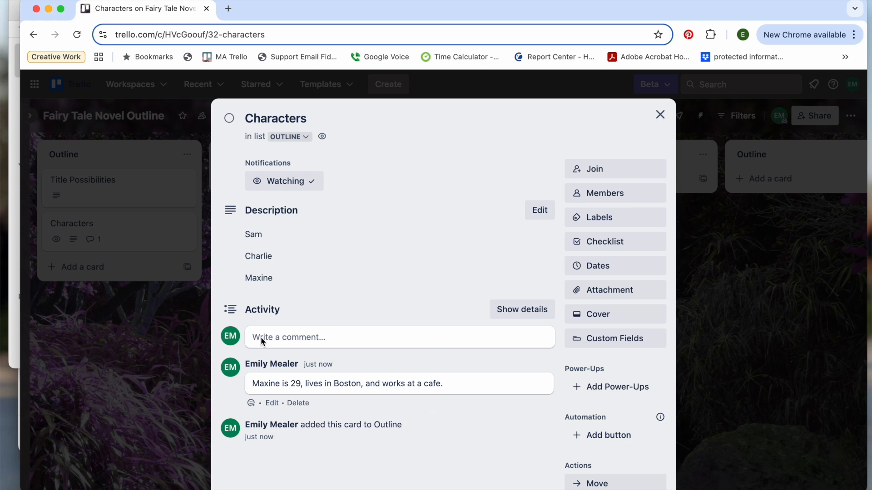
# Step: Close the Characters card and start a new card below it in the first Outline list
pyautogui.click(659, 114)
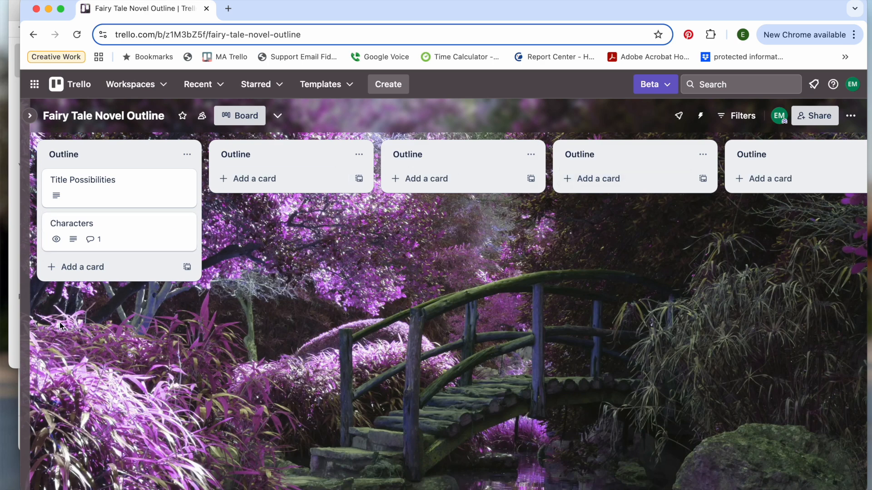
pyautogui.click(97, 266)
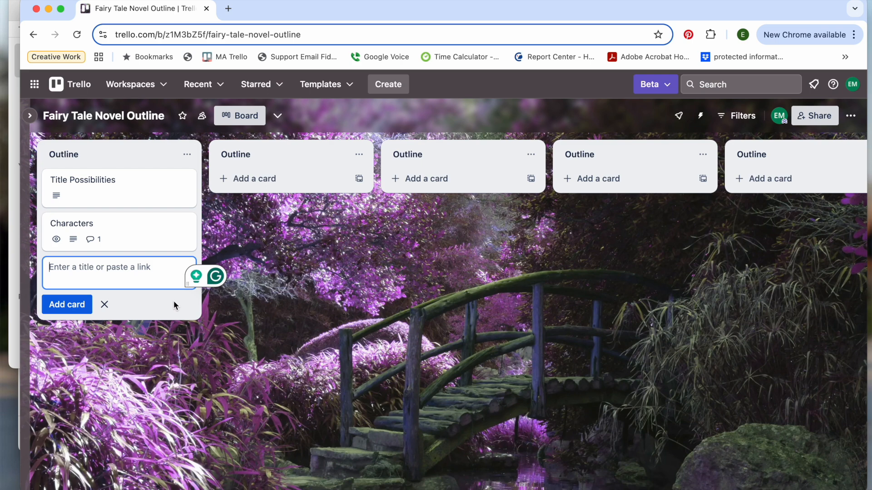
pyautogui.write('Scene One')
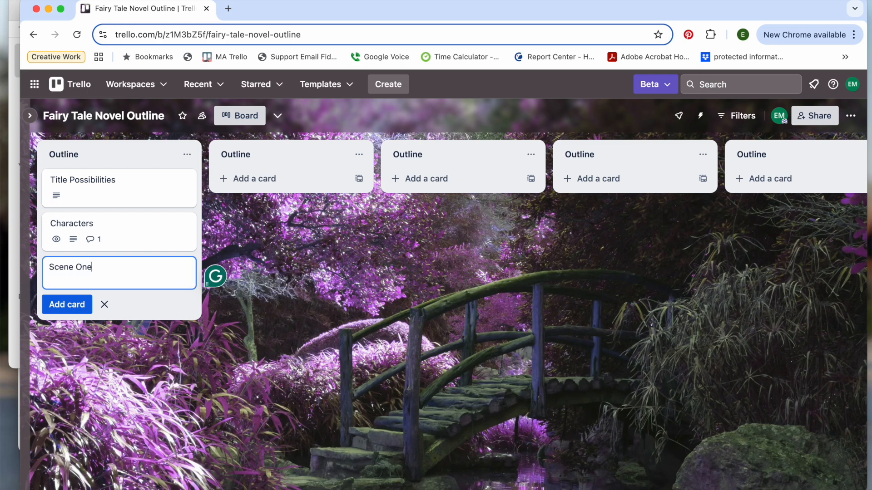
pyautogui.press('BackSpace')
pyautogui.press('BackSpace')
# Step: Title the new card with the third character's first name followed by "enters the house:" and add it to the list
pyautogui.press('BackSpace')
pyautogui.press('BackSpace')
pyautogui.press('BackSpace')
pyautogui.press('BackSpace')
pyautogui.press('BackSpace')
pyautogui.write('Maxine entere')
pyautogui.write('d')
pyautogui.press('BackSpace')
pyautogui.press('BackSpace')
pyautogui.write('s the house:')
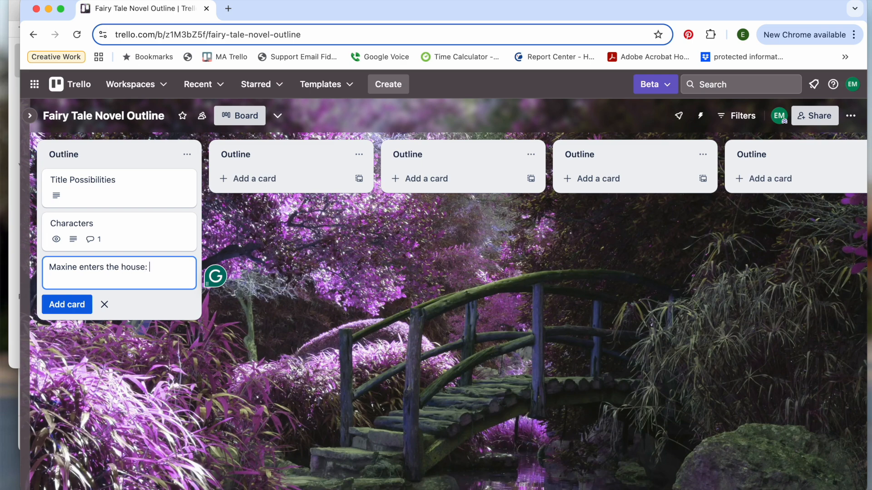
pyautogui.click(66, 304)
# Step: Add matching "enters the house:" cards for the second and the first listed character, and end card entry
pyautogui.write('Charlie enters the house:')
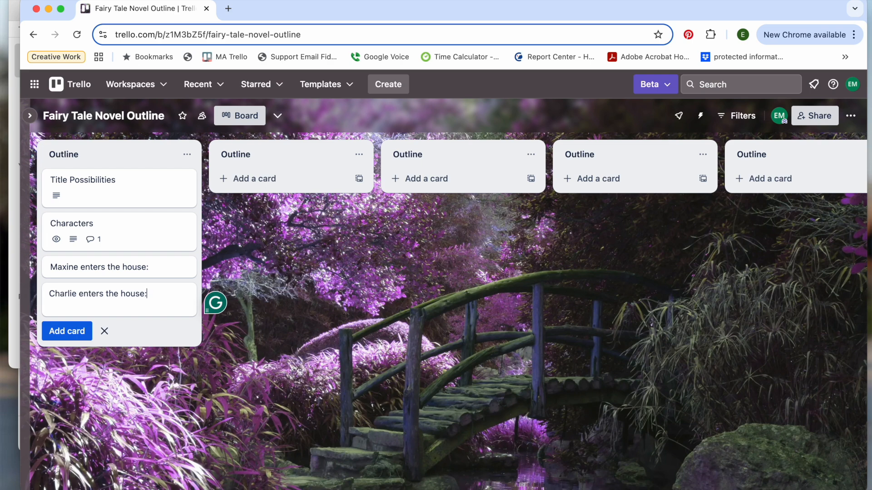
pyautogui.click(45, 332)
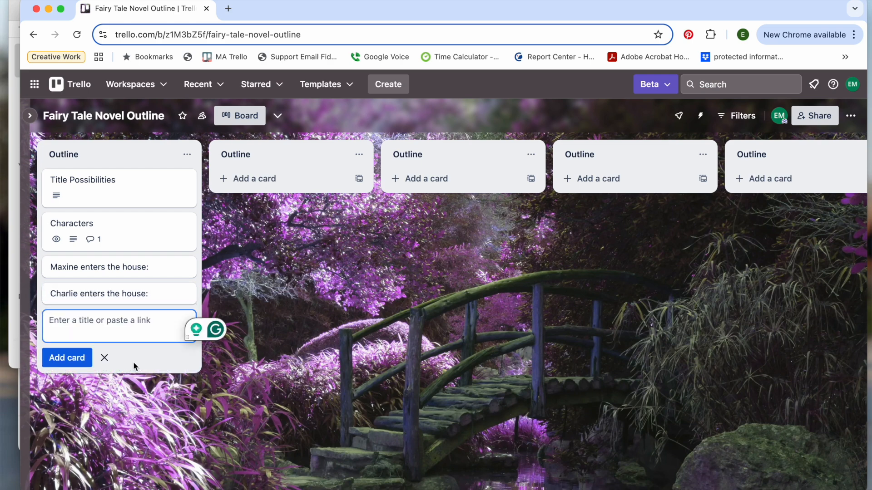
pyautogui.write('Same')
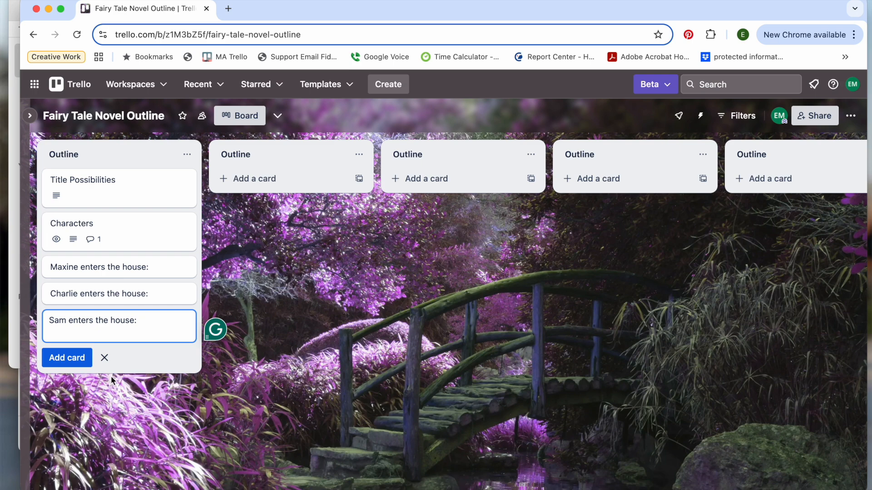
pyautogui.click(72, 356)
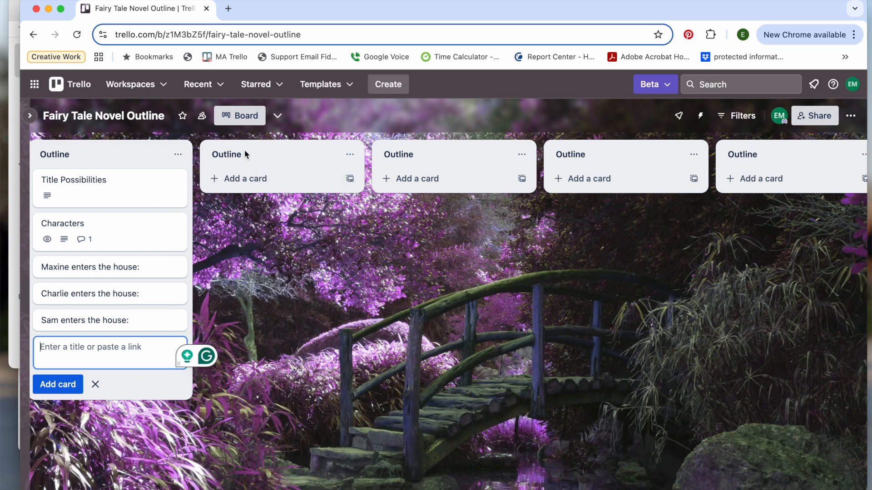
pyautogui.click(95, 384)
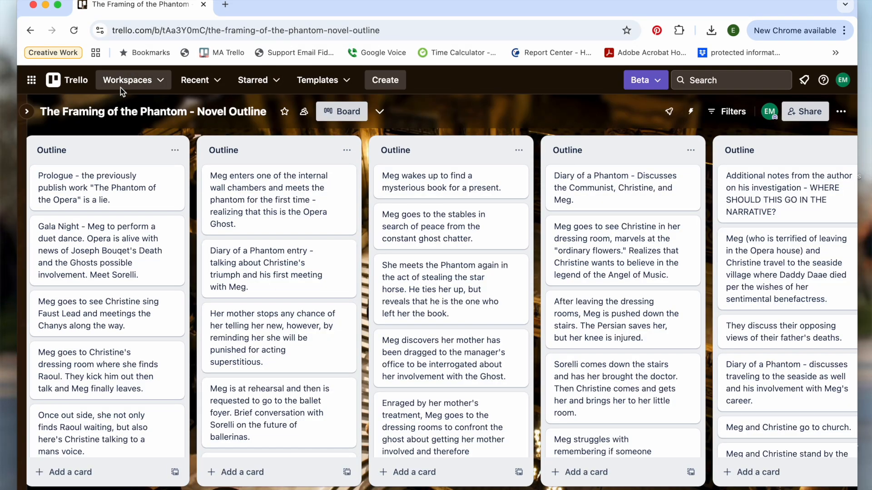
pyautogui.hscroll(-1, 300, 285)
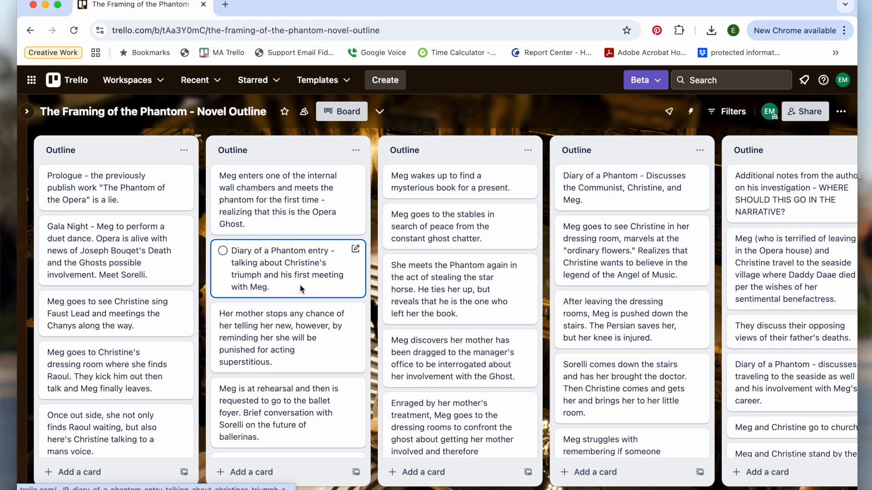
pyautogui.scroll(-1, 137, 311)
pyautogui.scroll(-3, 136, 306)
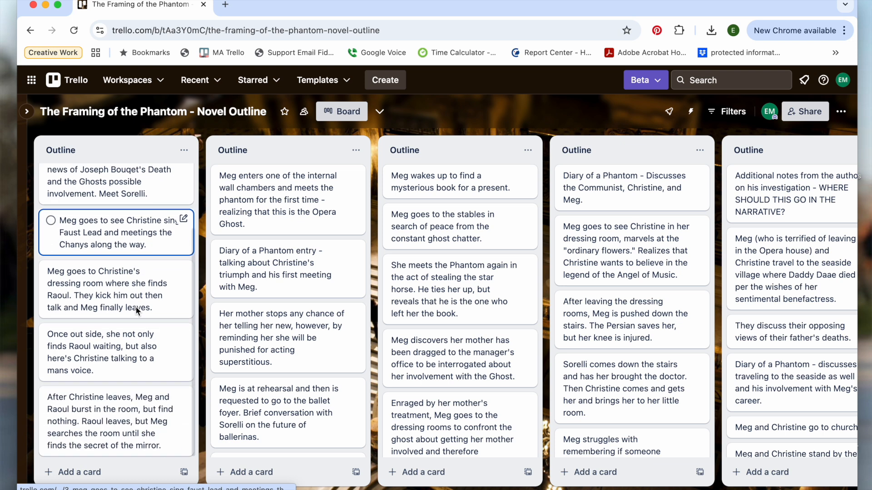
pyautogui.scroll(4, 135, 306)
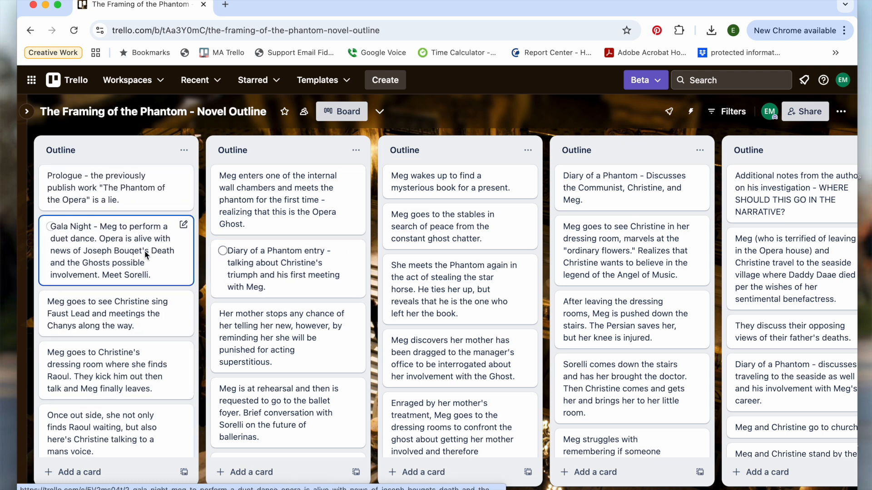
pyautogui.moveTo(127, 271); pyautogui.dragTo(114, 249)
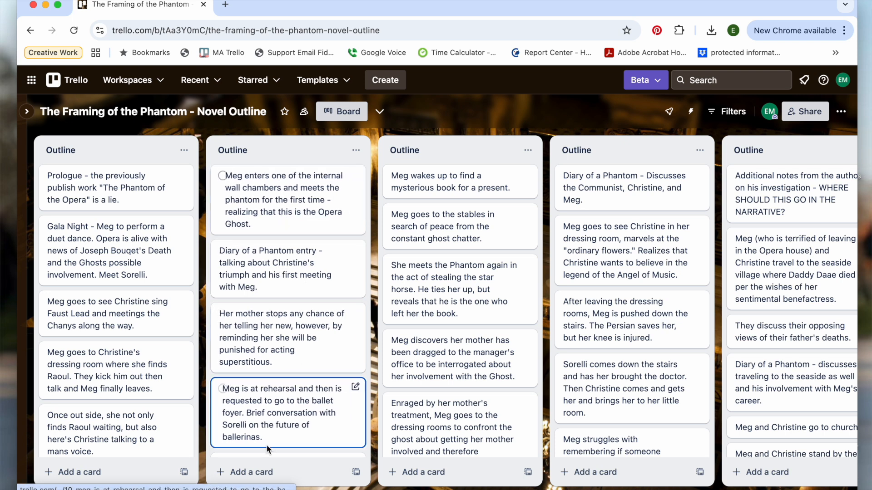
# Step: Add a card titled "Action Scene." at the end of the second Outline list
pyautogui.click(248, 472)
pyautogui.write('Action Scene.')
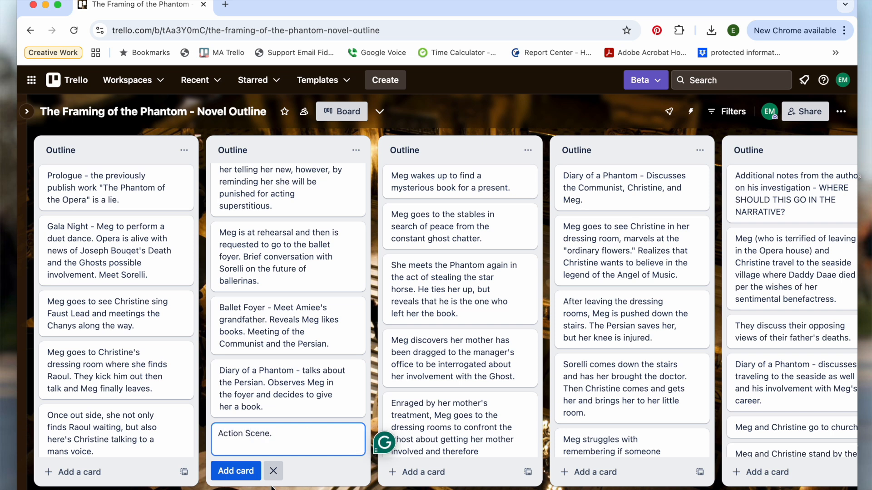
pyautogui.click(236, 470)
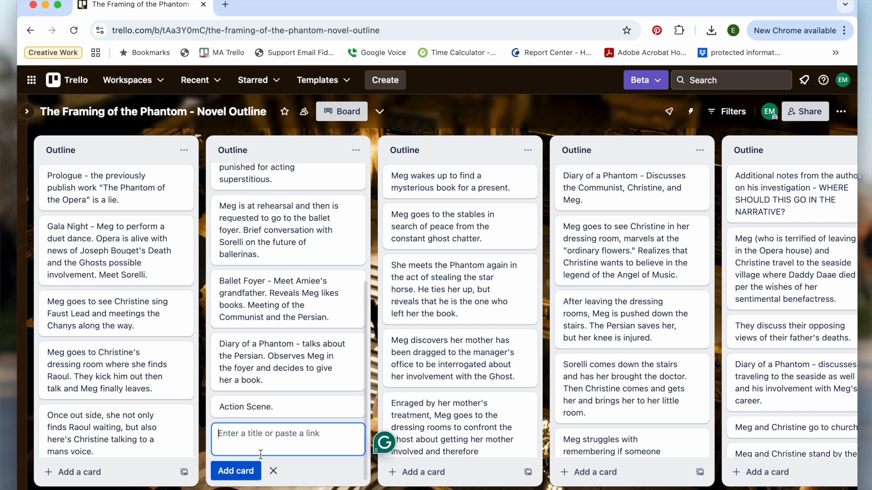
# Step: Move the Action Scene card up below the first card of its list, and on to second place in the third Outline list
pyautogui.moveTo(247, 406); pyautogui.dragTo(254, 237)
pyautogui.scroll(1, 259, 292)
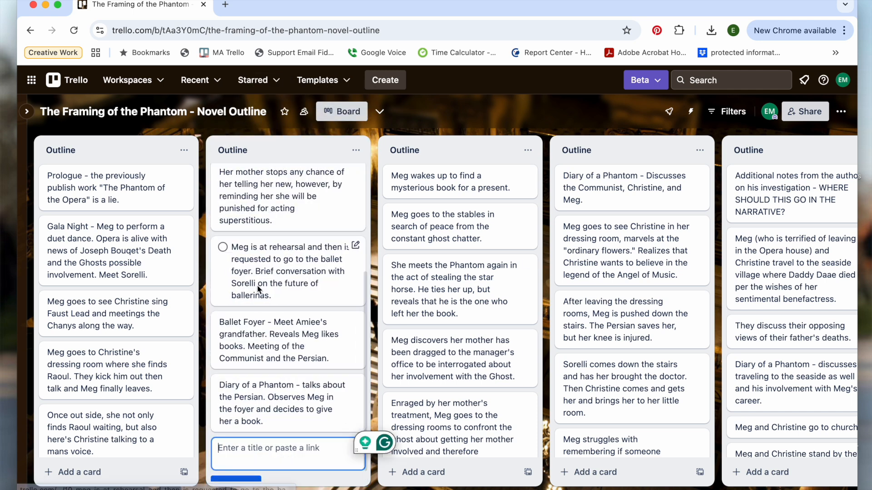
pyautogui.scroll(4, 270, 251)
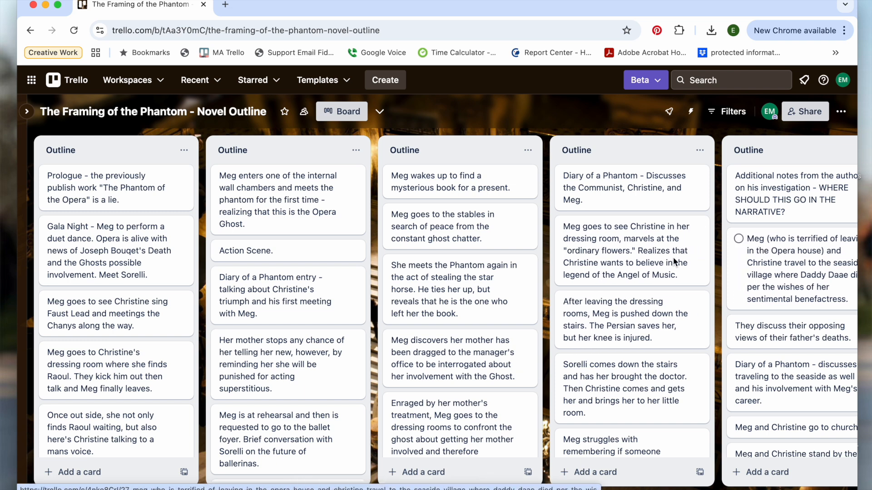
pyautogui.moveTo(335, 251); pyautogui.dragTo(472, 217)
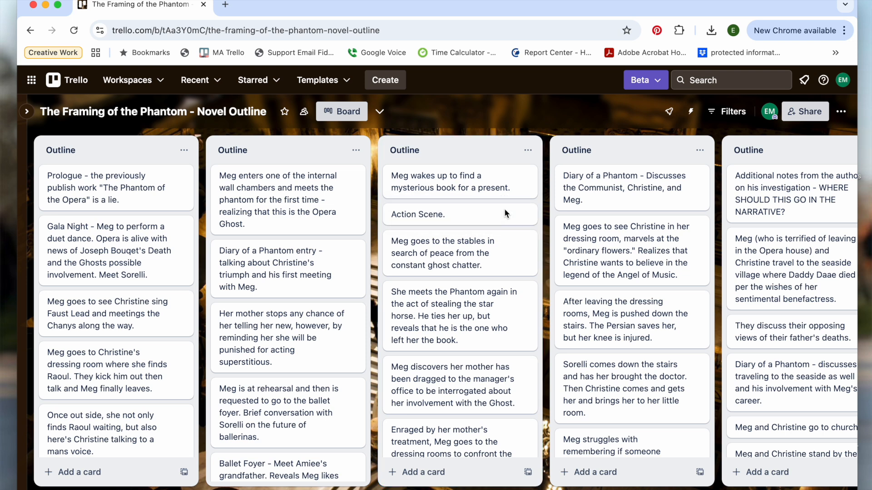
# Step: Add a card titled Backstory at the end of the third Outline list and move it up into the second Outline list
pyautogui.click(463, 469)
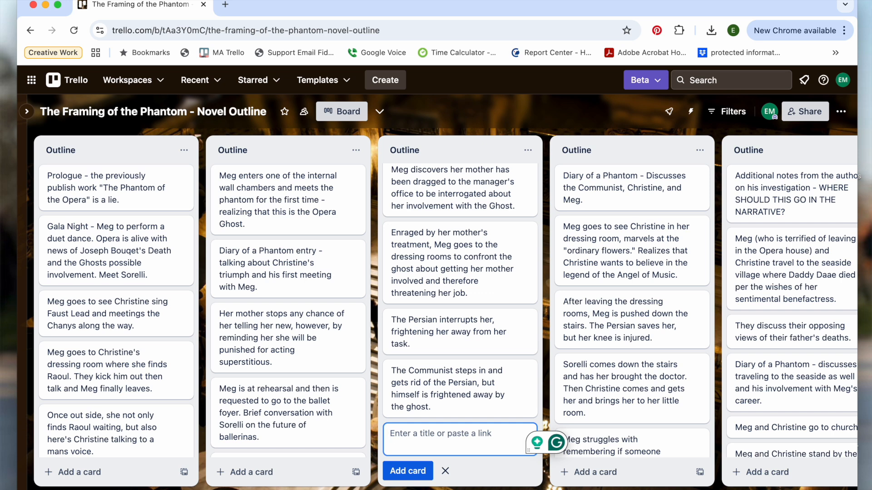
pyautogui.write('Backstory')
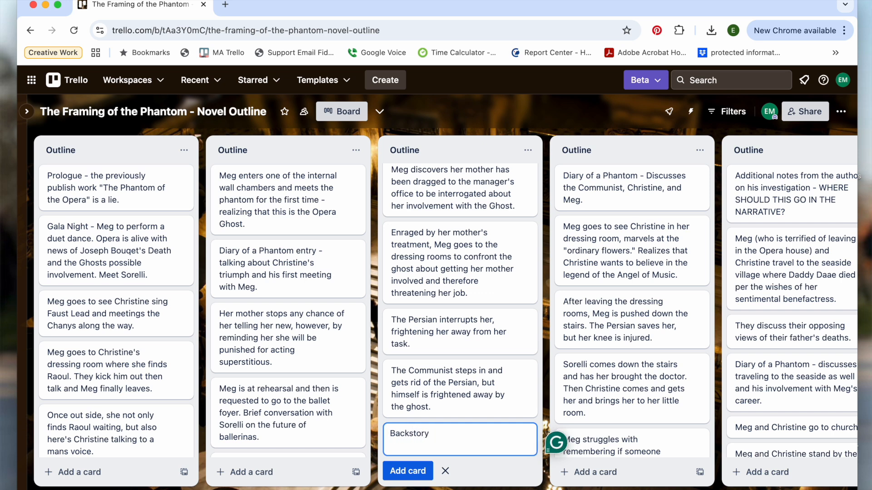
pyautogui.press('Return')
pyautogui.moveTo(438, 402); pyautogui.dragTo(271, 219)
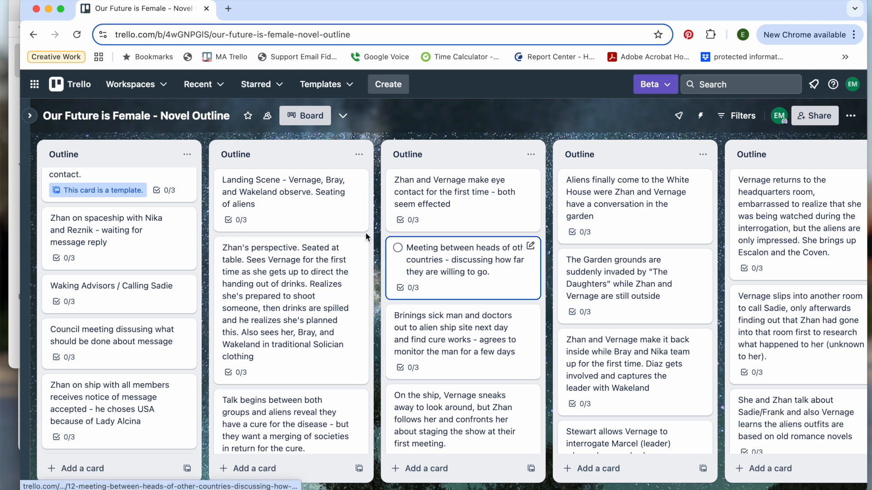
# Step: Open the spaceship card about waiting for a message reply, examine its Process checklist and close the card
pyautogui.click(141, 228)
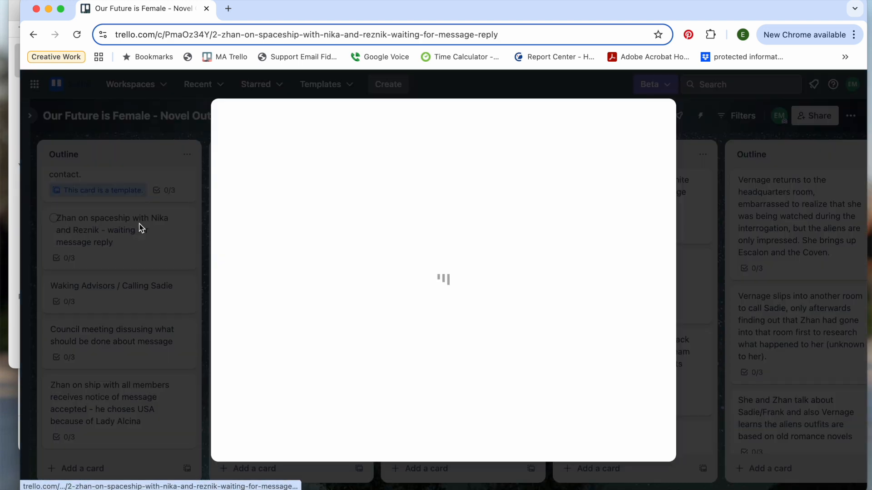
pyautogui.scroll(-2, 330, 236)
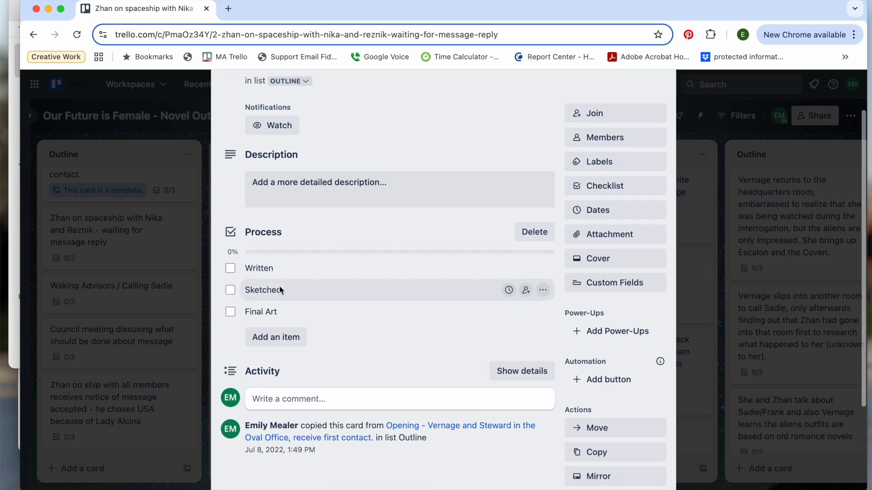
pyautogui.scroll(-2, 273, 277)
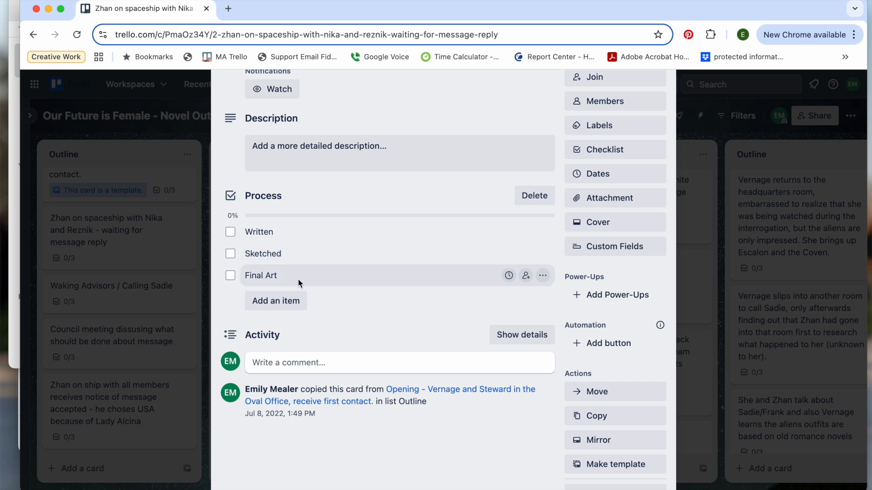
pyautogui.scroll(2, 298, 279)
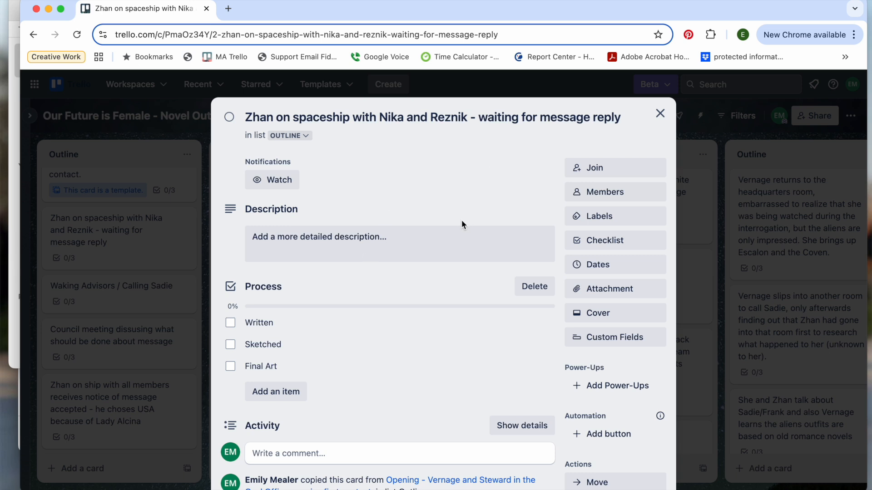
pyautogui.click(198, 133)
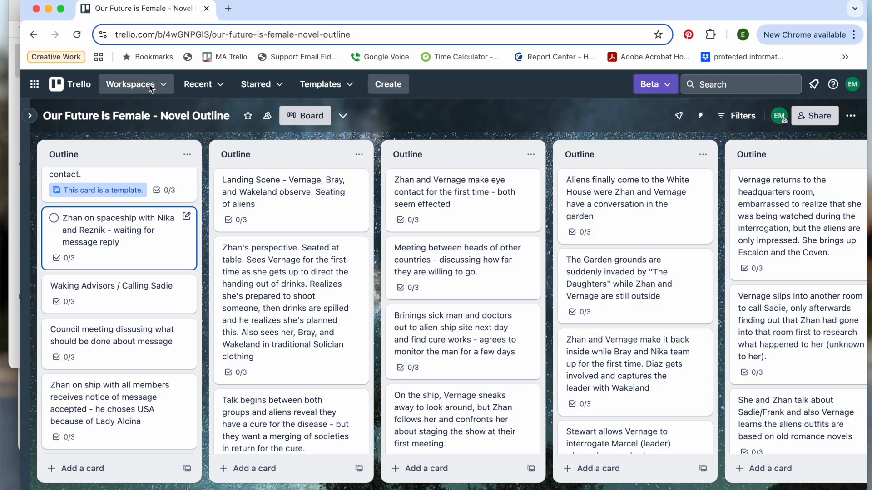